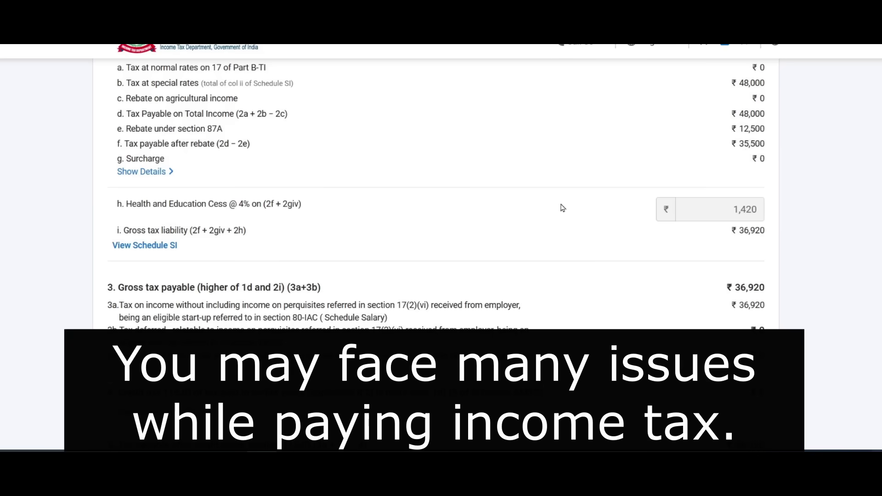
Check the amount payable in the Part B - TTI tax computation and choose to pay it now.
{"action": "scroll", "coordinate": [562, 207], "scroll_direction": "down", "scroll_amount": 10}
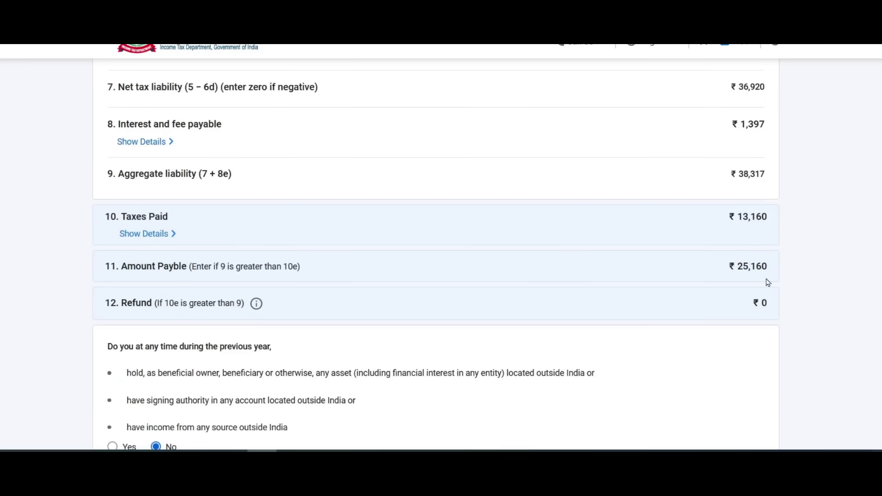
{"action": "scroll", "coordinate": [481, 234], "scroll_direction": "down", "scroll_amount": 4}
{"action": "left_click", "coordinate": [757, 320]}
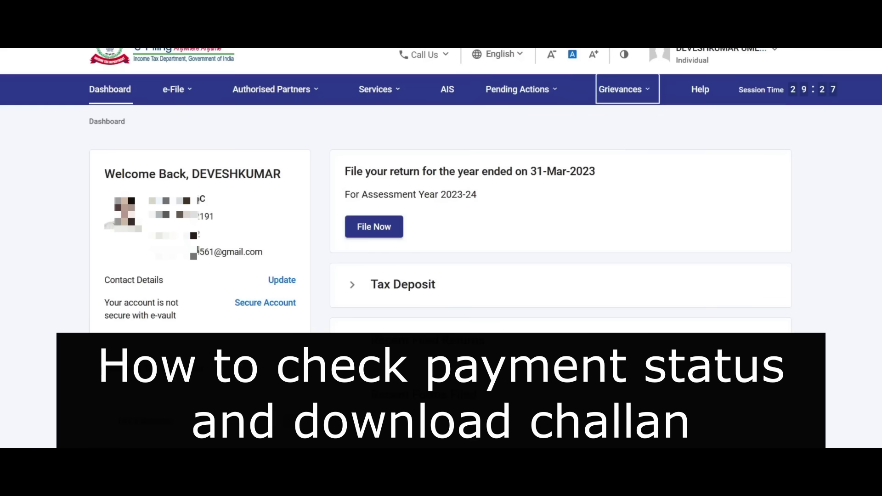
Open the e-Pay Tax page and read the note about waiting for the payment status update before generating another challan.
{"action": "left_click", "coordinate": [180, 91]}
{"action": "left_click", "coordinate": [180, 92]}
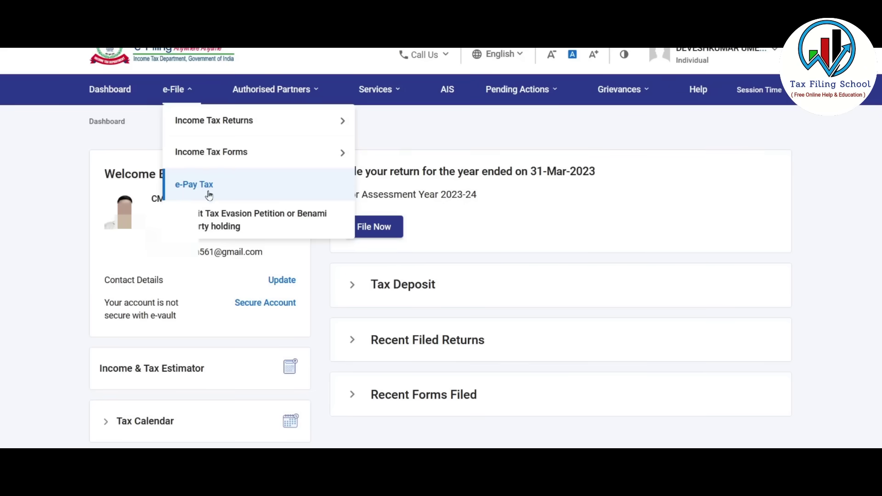
{"action": "left_click", "coordinate": [276, 185]}
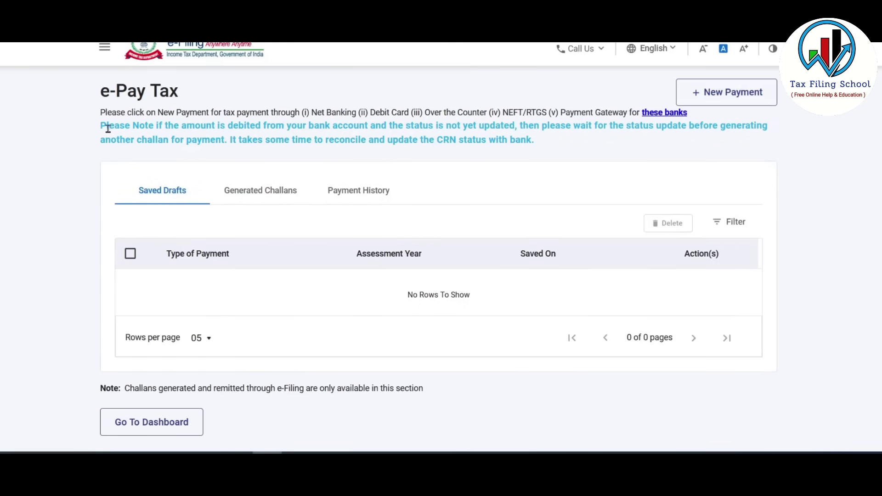
{"action": "left_click_drag", "start_coordinate": [100, 125], "coordinate": [534, 140]}
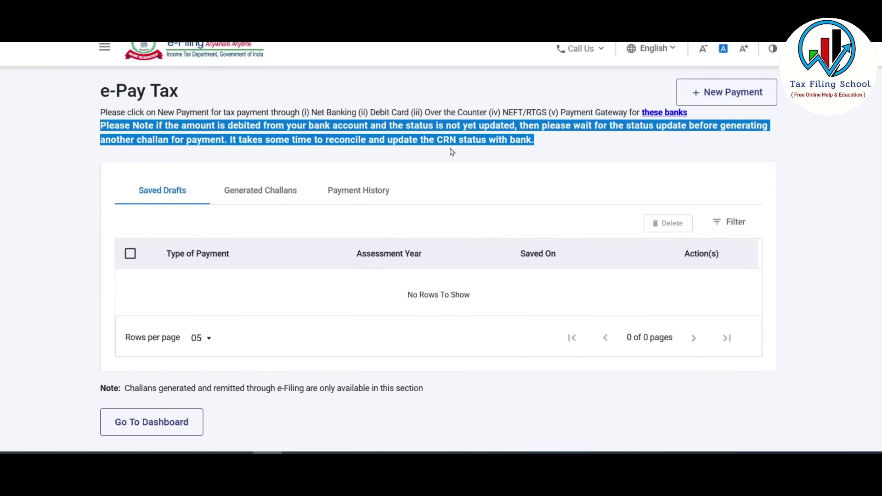
{"action": "left_click", "coordinate": [541, 130]}
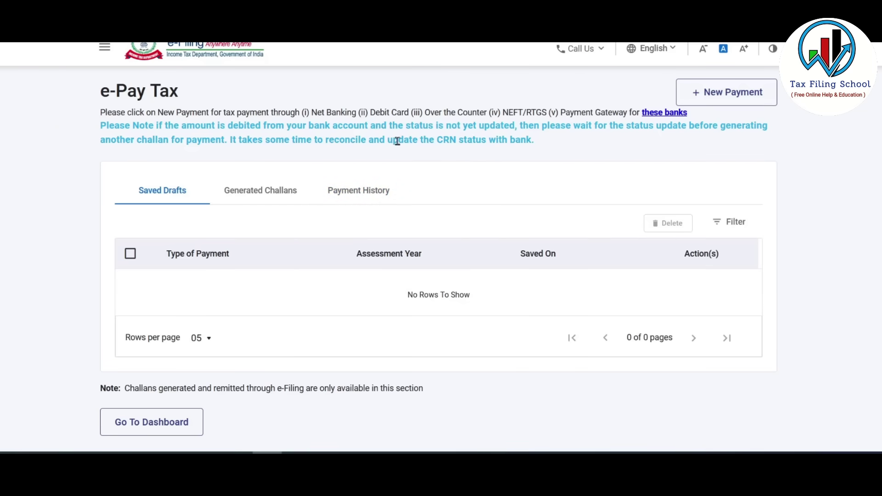
Show the payment history and download the challan for the self-assessment tax payment made on 02-May-2023.
{"action": "left_click", "coordinate": [365, 197]}
{"action": "scroll", "coordinate": [365, 198], "scroll_direction": "down", "scroll_amount": 1}
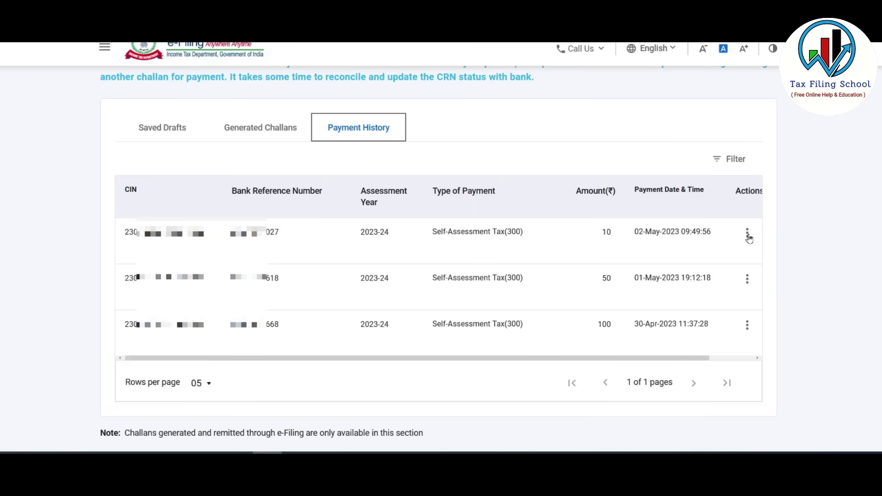
{"action": "left_click", "coordinate": [748, 235]}
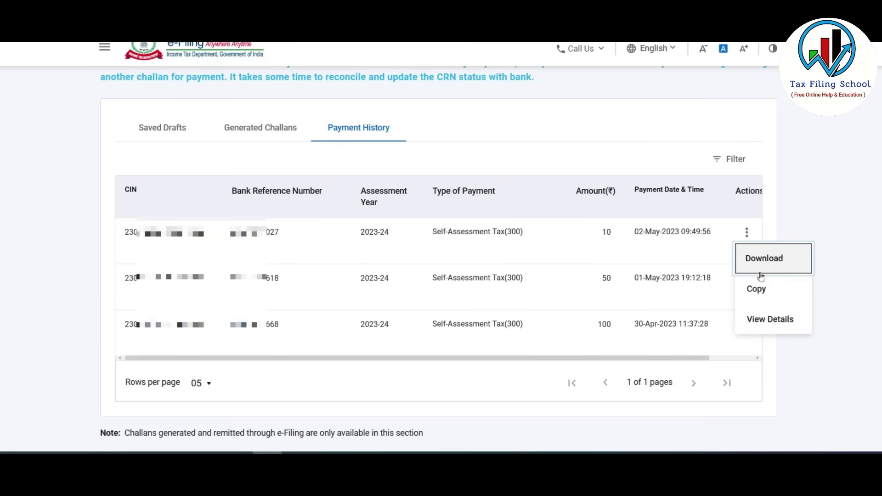
{"action": "left_click", "coordinate": [780, 258]}
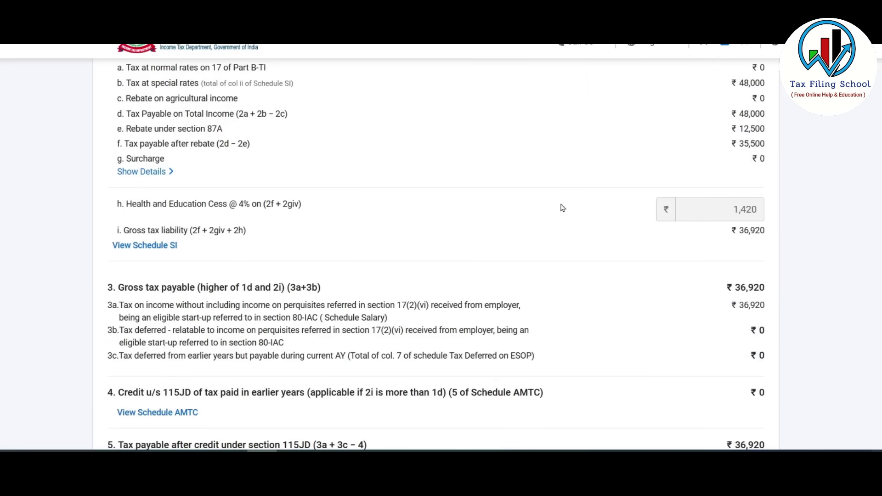
Review the Part B - TTI computation down to the amount payable and return to the return's schedules.
{"action": "scroll", "coordinate": [563, 208], "scroll_direction": "down", "scroll_amount": 9}
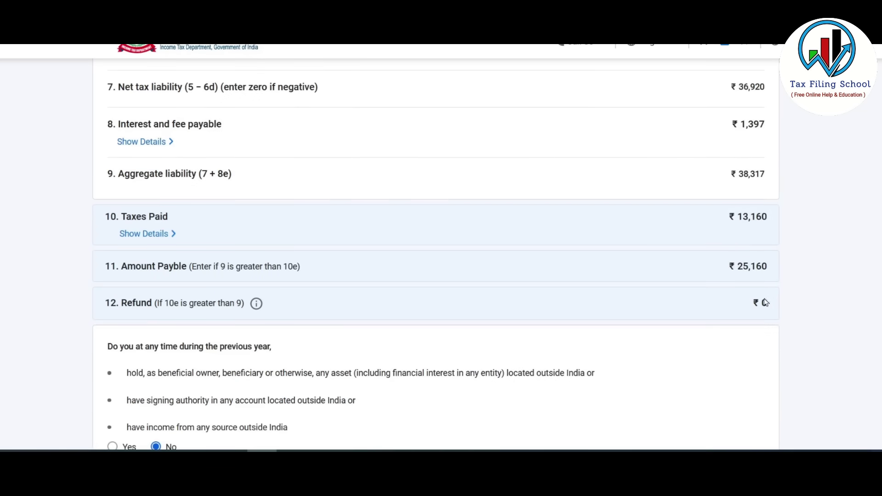
{"action": "scroll", "coordinate": [483, 235], "scroll_direction": "down", "scroll_amount": 4}
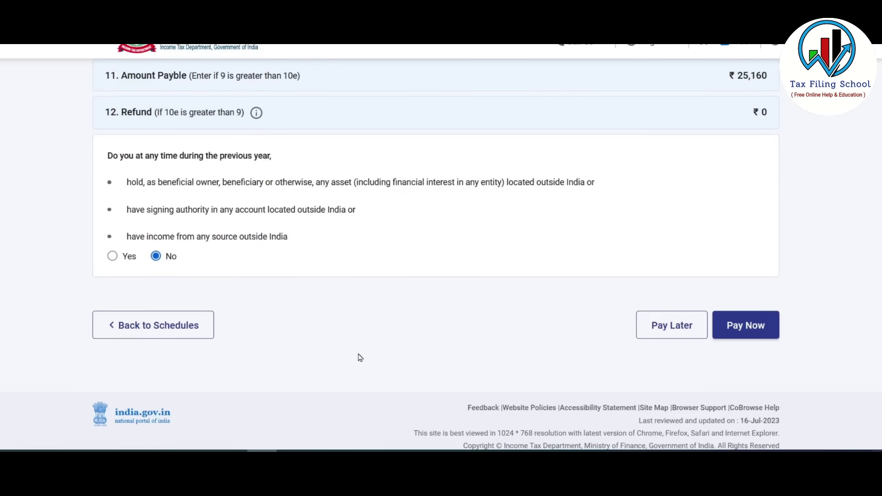
{"action": "left_click", "coordinate": [182, 327]}
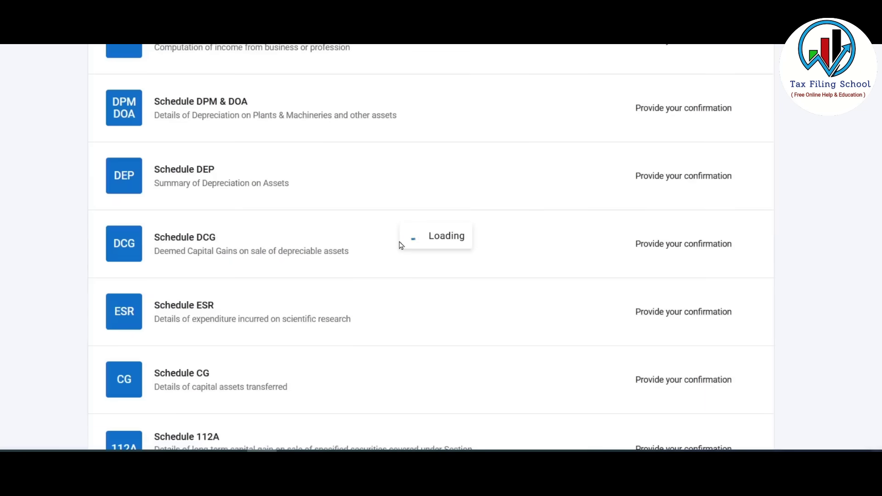
Open the Tax Paid schedule and expand its Advance tax and Self Assessment Tax section.
{"action": "scroll", "coordinate": [401, 244], "scroll_direction": "down", "scroll_amount": 20}
{"action": "scroll", "coordinate": [402, 235], "scroll_direction": "down", "scroll_amount": 10}
{"action": "scroll", "coordinate": [401, 233], "scroll_direction": "up", "scroll_amount": 3}
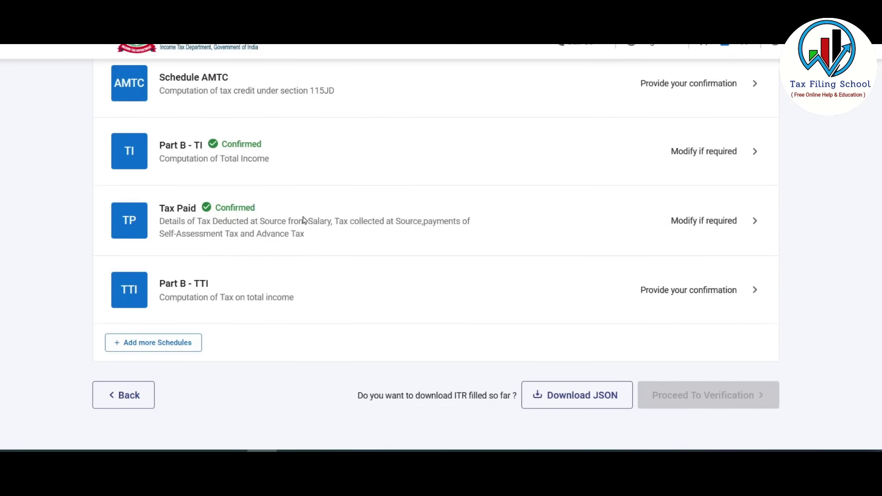
{"action": "left_click", "coordinate": [422, 221]}
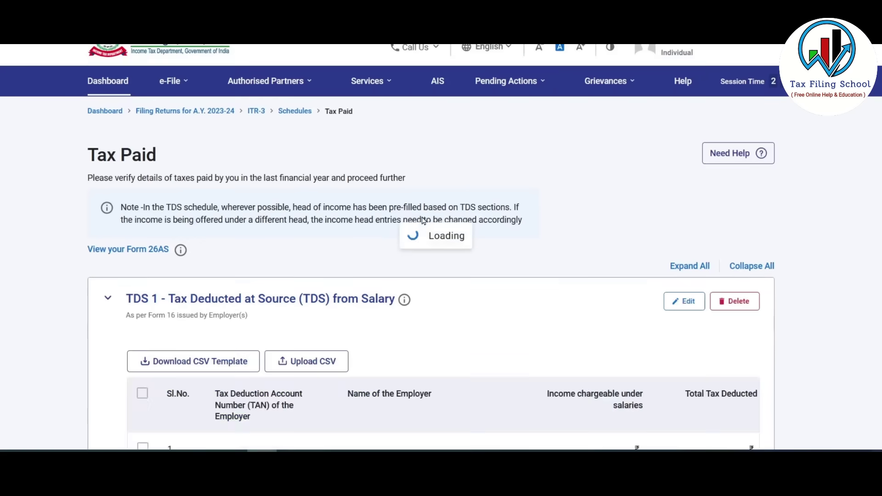
{"action": "scroll", "coordinate": [391, 246], "scroll_direction": "down", "scroll_amount": 10}
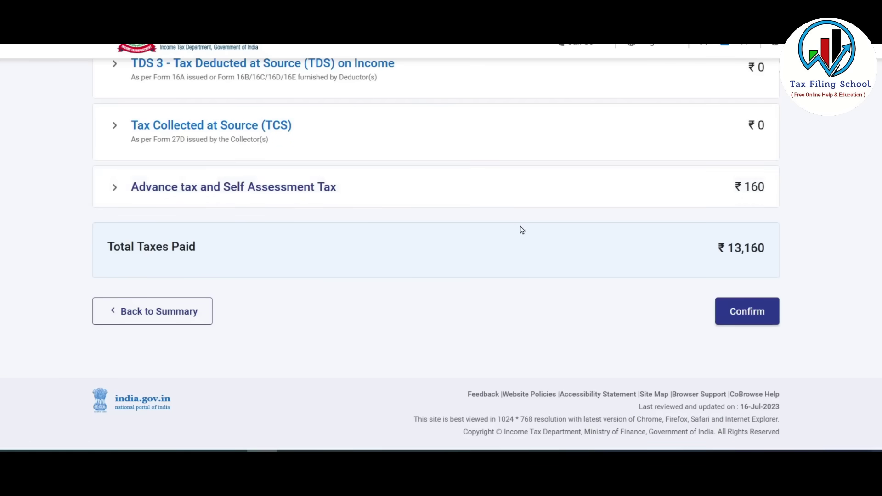
{"action": "left_click", "coordinate": [316, 191]}
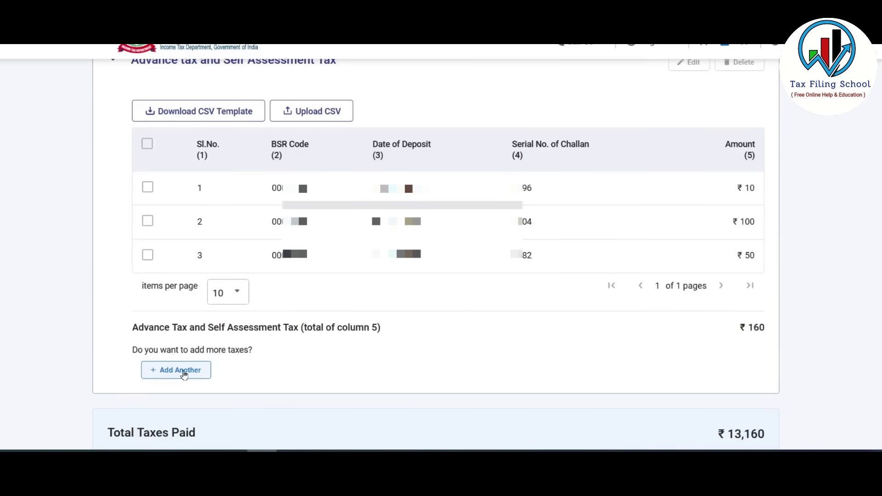
Add a tax payment with its BSR code, challan serial number, deposit date 16-Jul-2023 and amount 25,900, and confirm the Tax Paid schedule.
{"action": "left_click", "coordinate": [184, 375]}
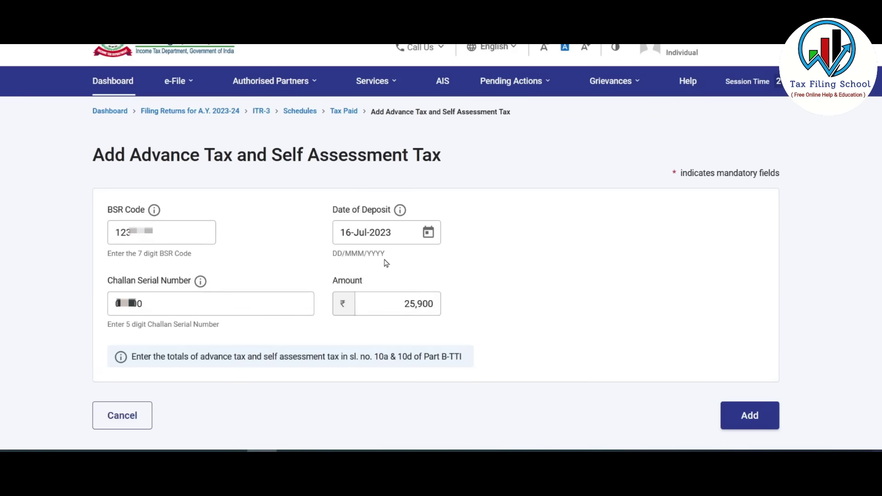
{"action": "left_click", "coordinate": [752, 422]}
{"action": "scroll", "coordinate": [683, 336], "scroll_direction": "down", "scroll_amount": 10}
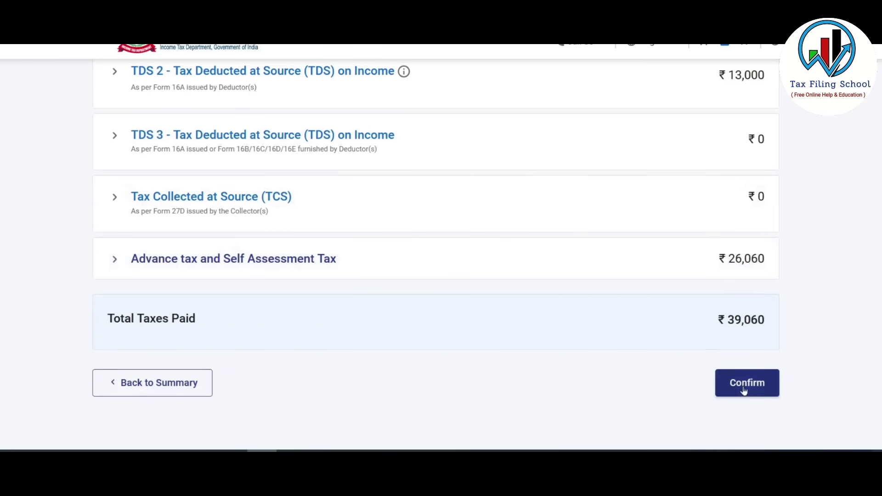
{"action": "left_click", "coordinate": [758, 391]}
Open the Part B - TTI schedule and check the taxes paid, amount payable and refund.
{"action": "scroll", "coordinate": [754, 244], "scroll_direction": "down", "scroll_amount": 15}
{"action": "scroll", "coordinate": [754, 244], "scroll_direction": "down", "scroll_amount": 20}
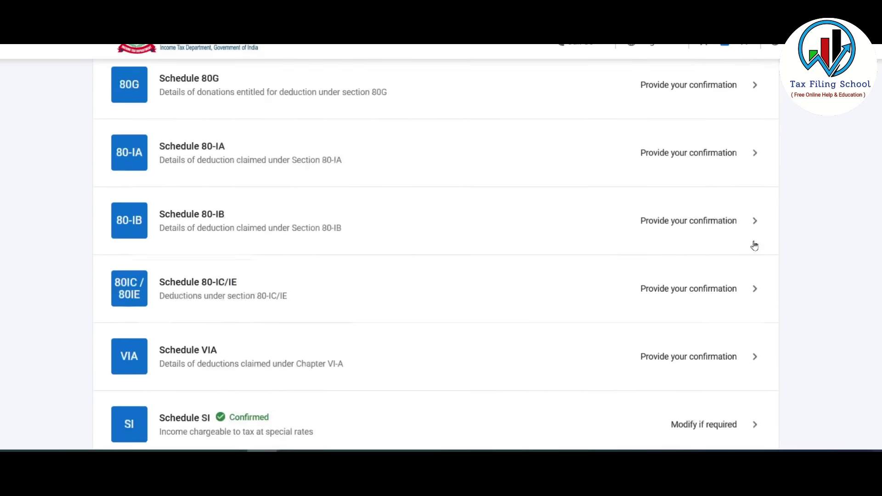
{"action": "scroll", "coordinate": [754, 244], "scroll_direction": "down", "scroll_amount": 1}
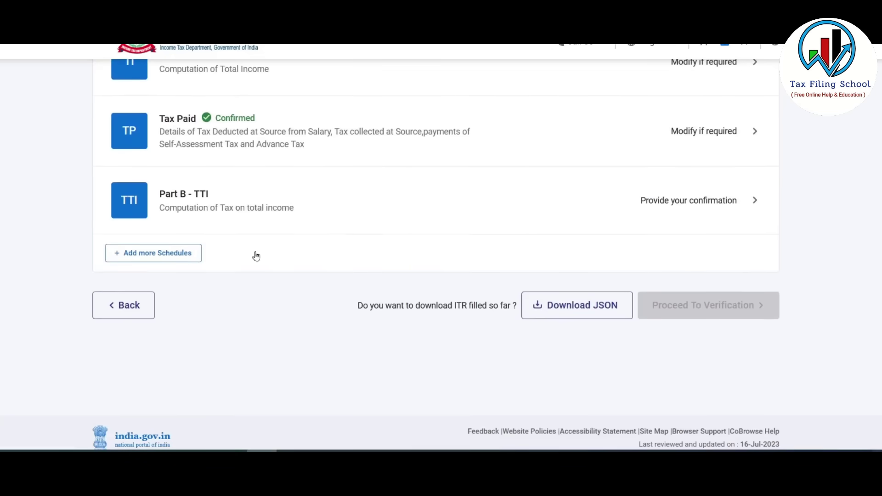
{"action": "left_click", "coordinate": [272, 211]}
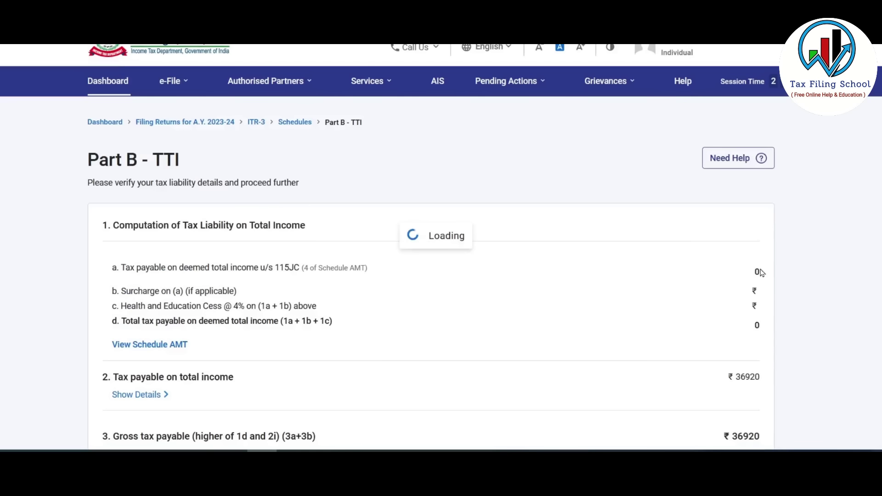
{"action": "scroll", "coordinate": [762, 271], "scroll_direction": "down", "scroll_amount": 20}
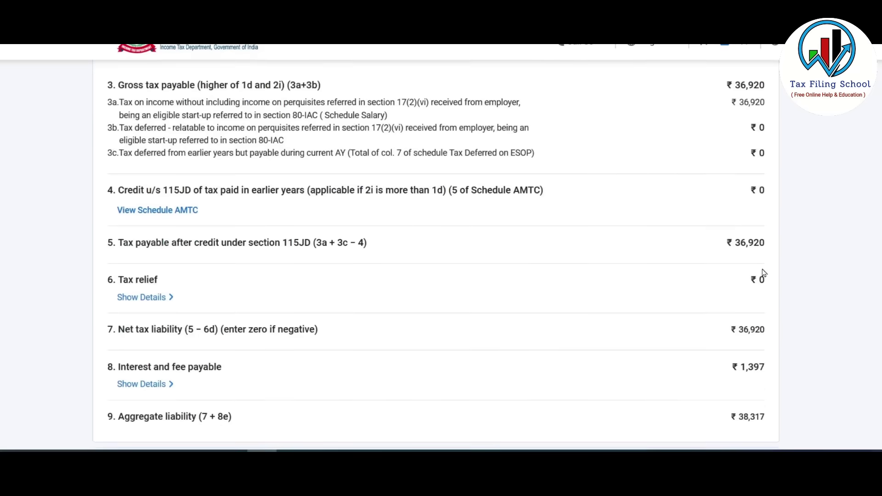
{"action": "scroll", "coordinate": [763, 273], "scroll_direction": "up", "scroll_amount": 3}
{"action": "scroll", "coordinate": [763, 272], "scroll_direction": "up", "scroll_amount": 1}
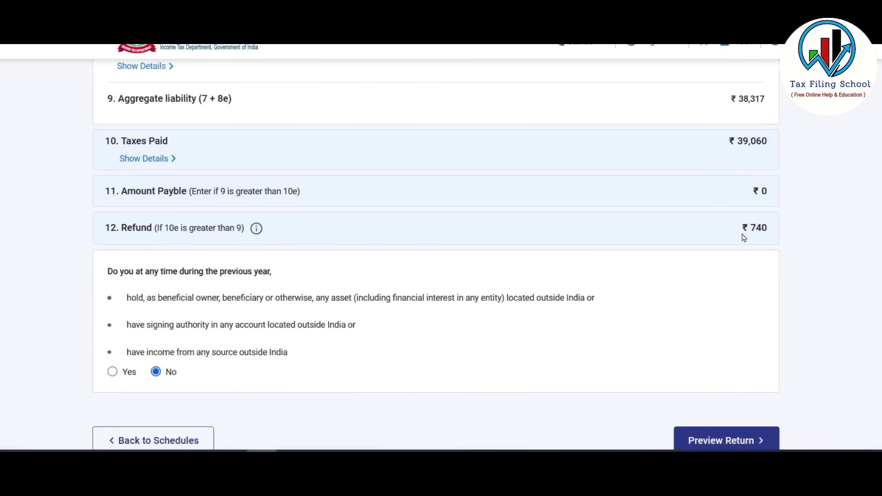
{"action": "scroll", "coordinate": [762, 222], "scroll_direction": "down", "scroll_amount": 4}
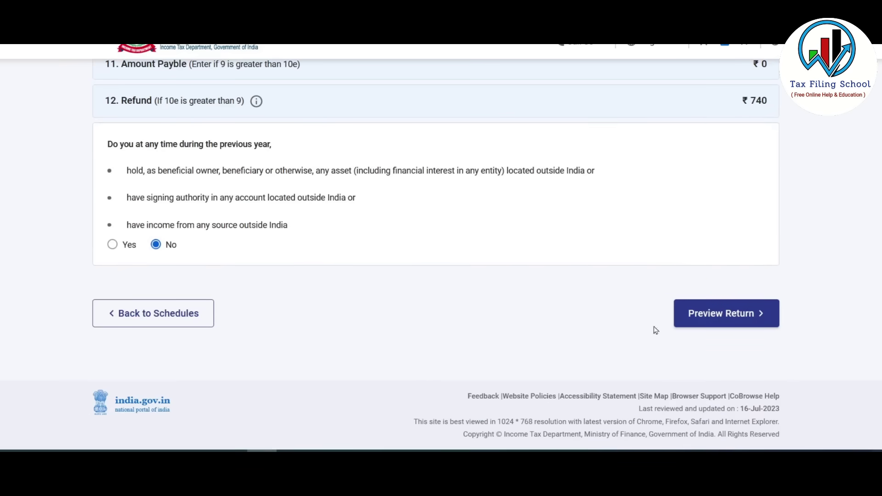